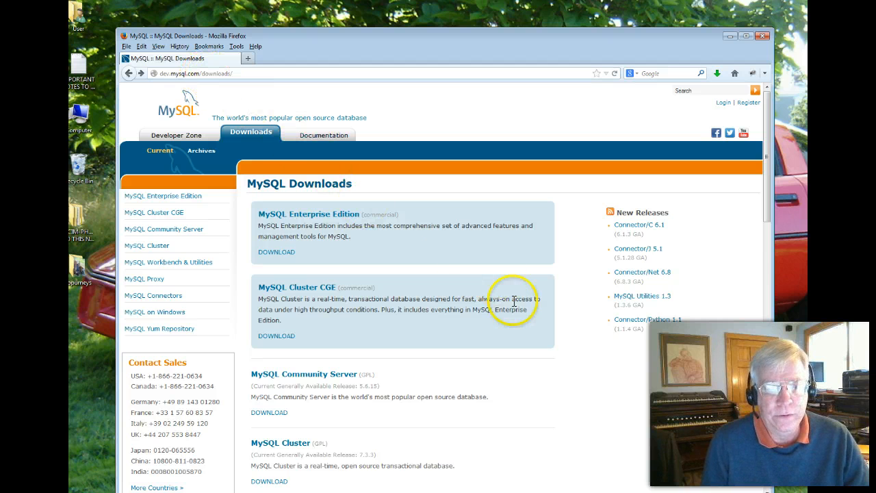
- Open the MySQL Community Server download page and scroll to the MySQL Installer 5.6 for Windows section
scroll(578, 318, down, 4)
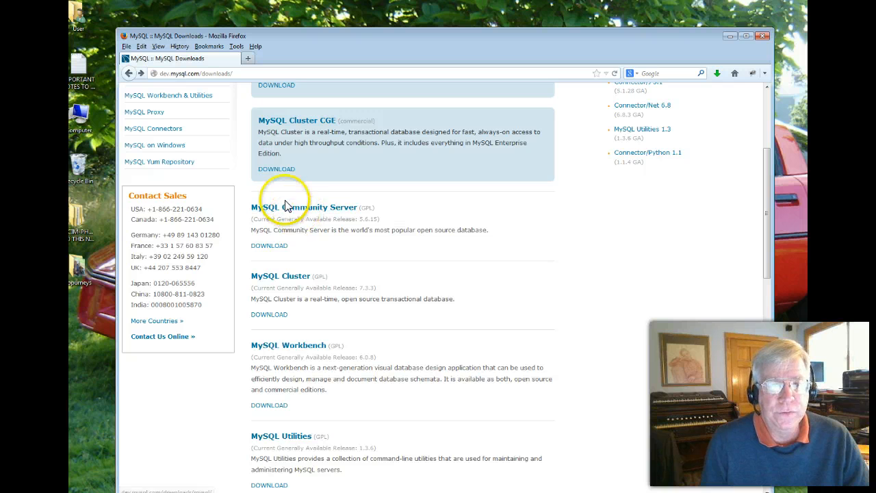
click(278, 252)
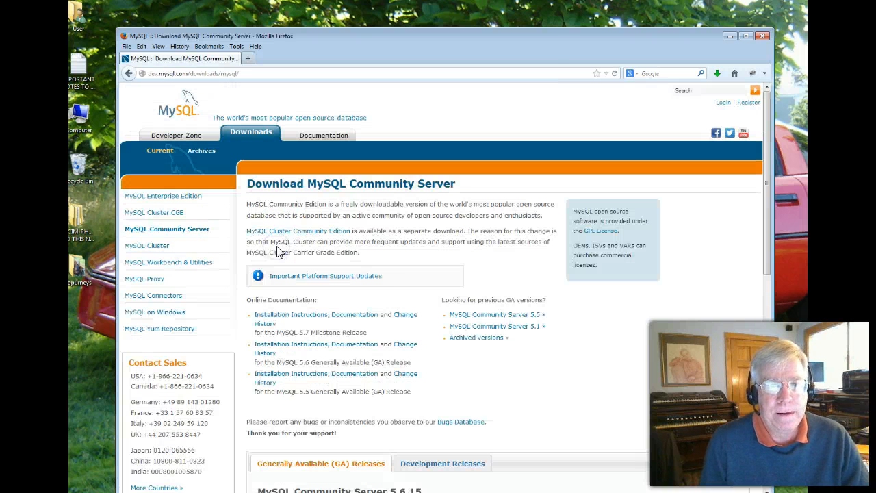
scroll(388, 293, down, 1)
scroll(388, 292, down, 6)
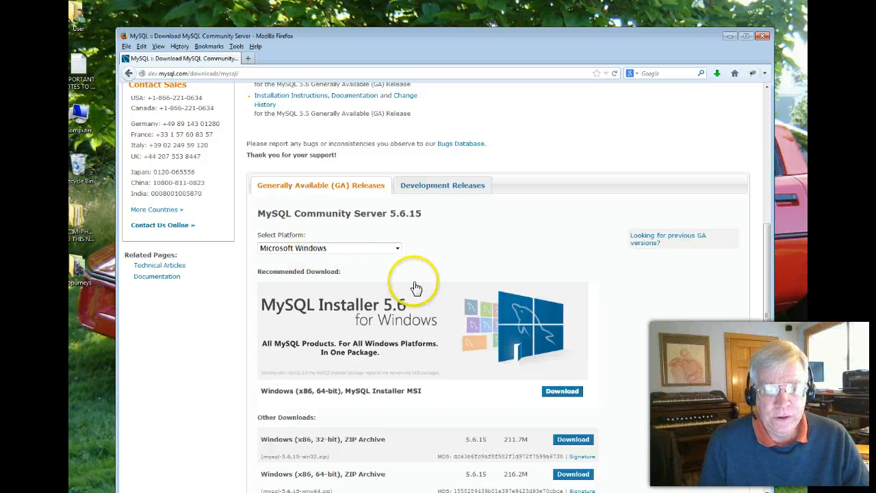
scroll(414, 289, down, 2)
scroll(414, 289, down, 3)
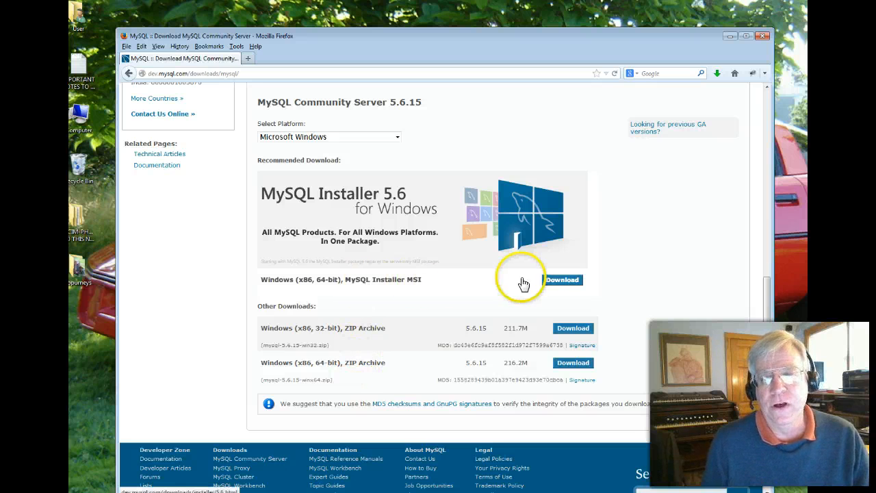
- Open the MySQL Installer MSI download page and highlight the 1.5M and 234.8M installer file names
click(560, 280)
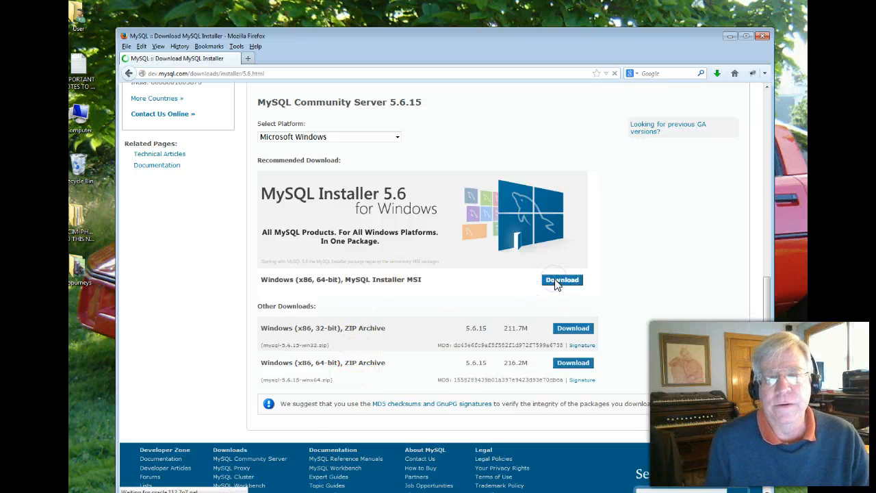
scroll(540, 285, down, 1)
scroll(537, 286, down, 5)
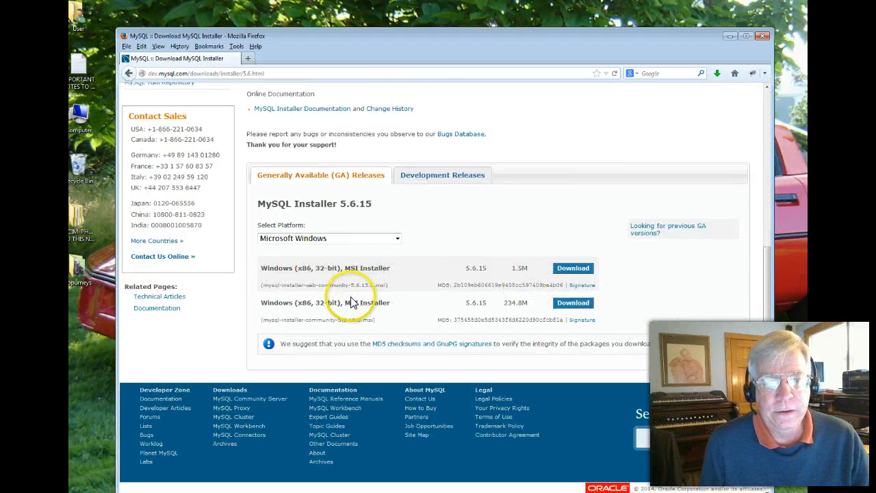
drag(302, 285, 385, 288)
drag(286, 319, 333, 319)
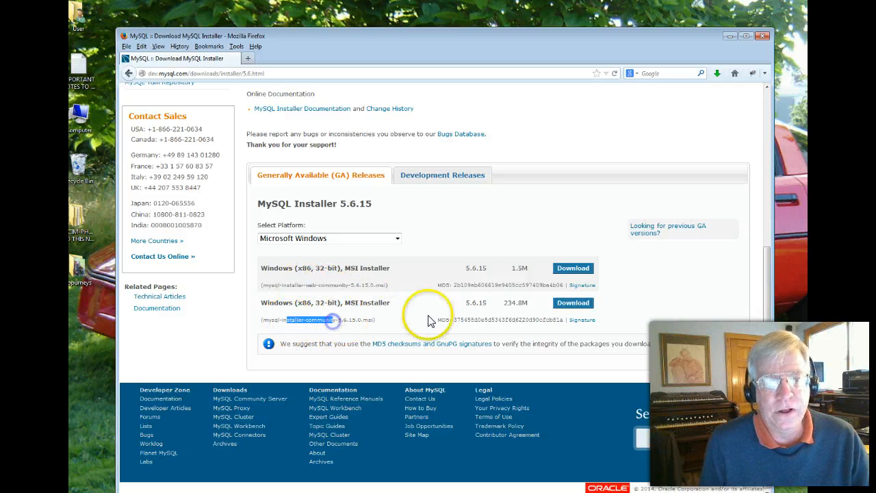
- Highlight the 'Choosing the right file' advice, then clear the highlight
scroll(445, 305, up, 2)
scroll(438, 296, up, 2)
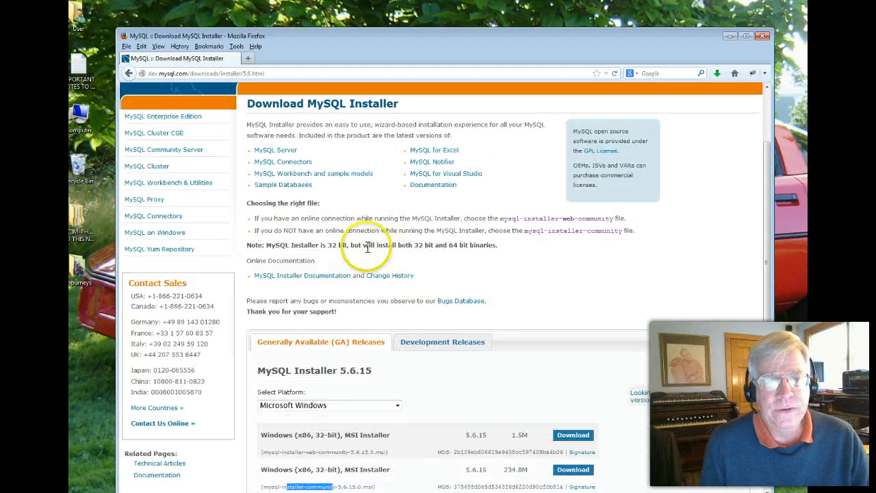
click(278, 212)
drag(283, 216, 500, 230)
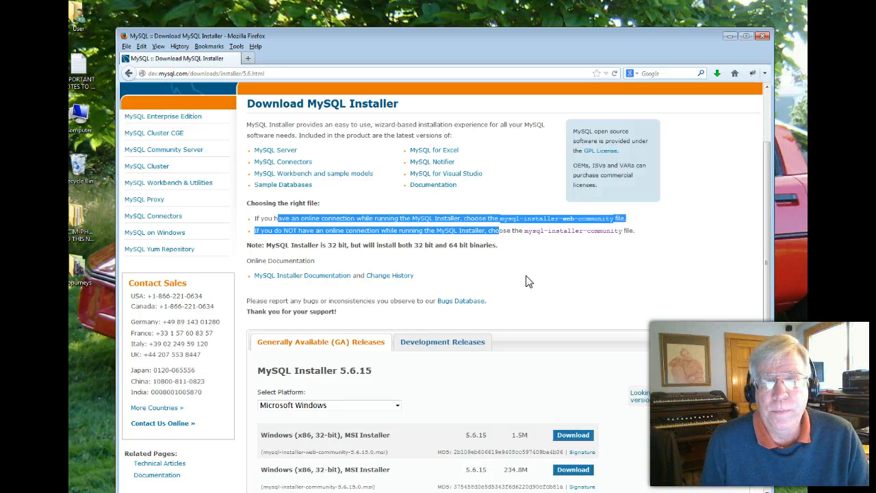
scroll(529, 283, down, 3)
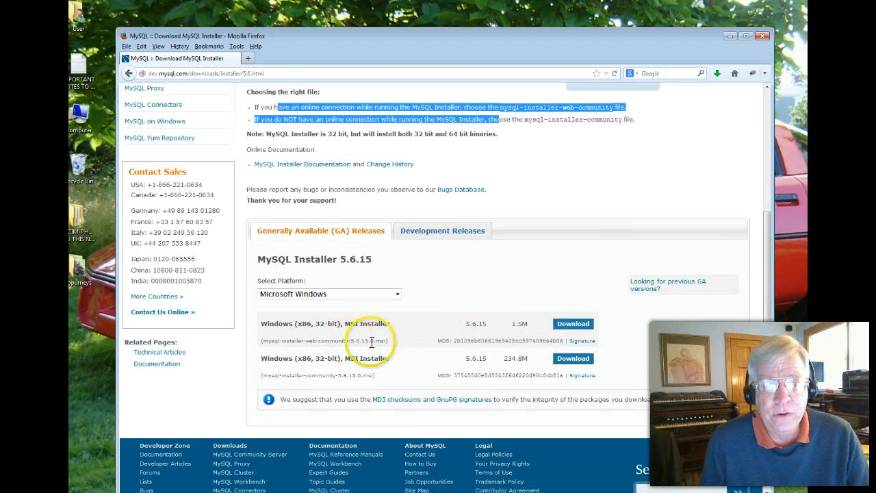
click(516, 323)
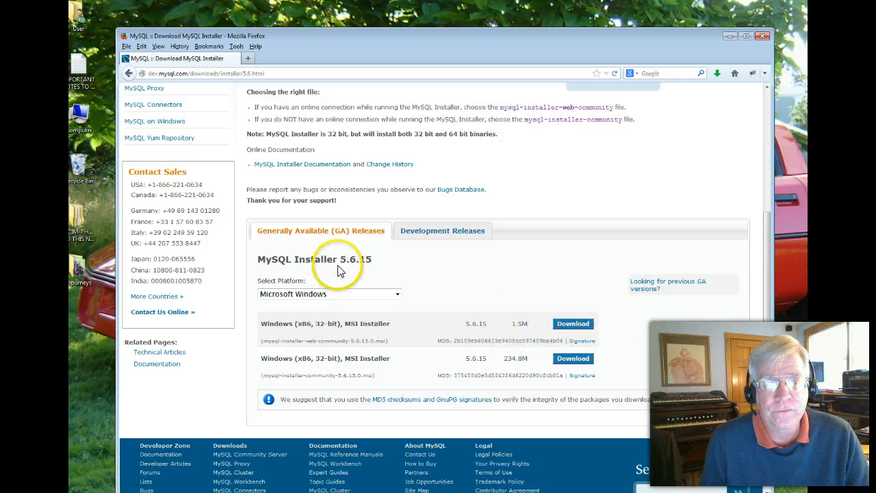
- Save mysql-installer-web-community-5.6.15.0.msi (1.5M) without logging in to an Oracle account
click(569, 326)
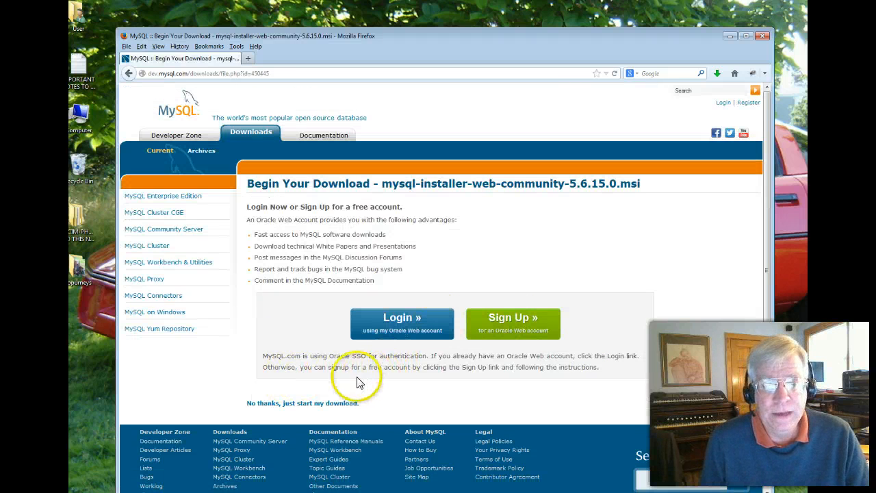
click(319, 404)
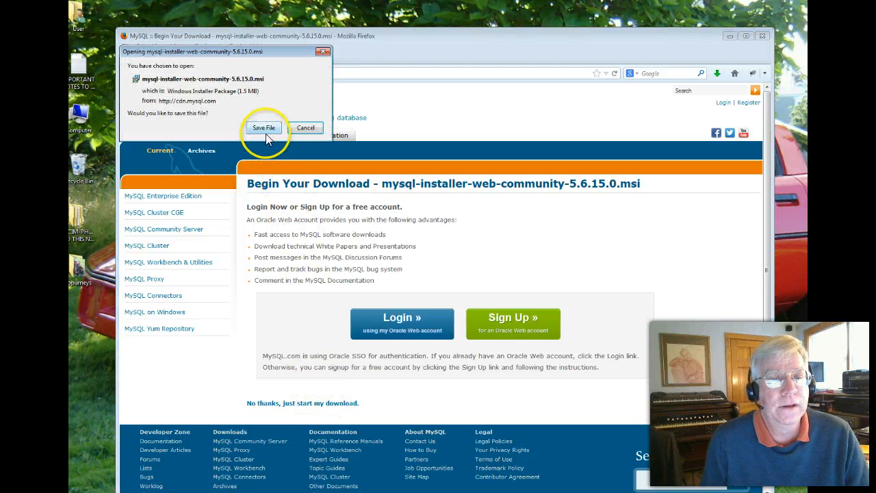
click(264, 128)
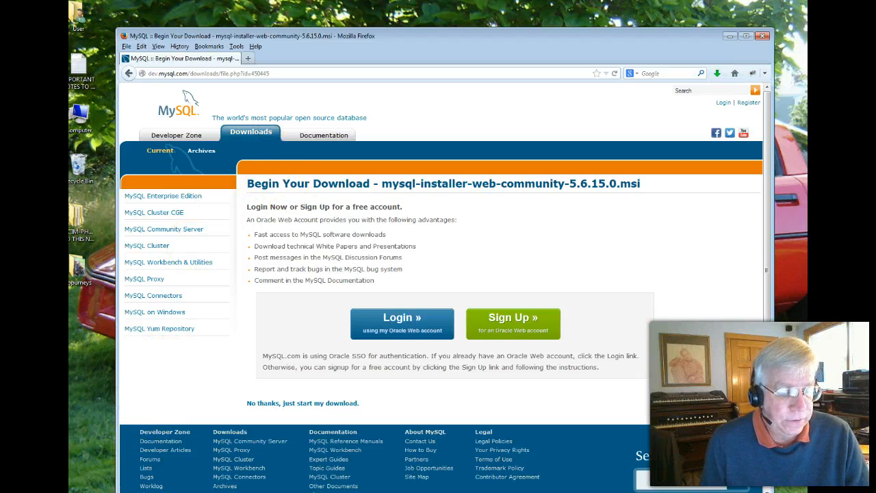
click(81, 491)
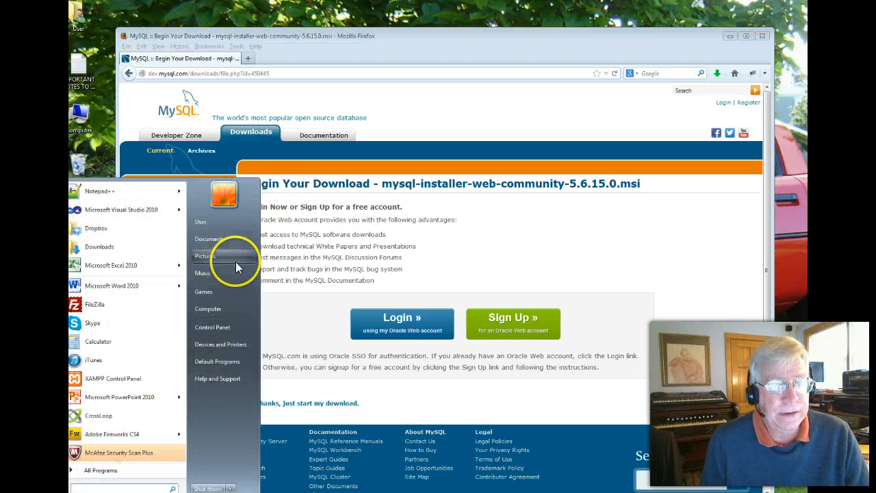
- Move the installer .msi from Downloads to the desktop, then minimise Explorer and Firefox
click(100, 248)
drag(381, 181, 94, 318)
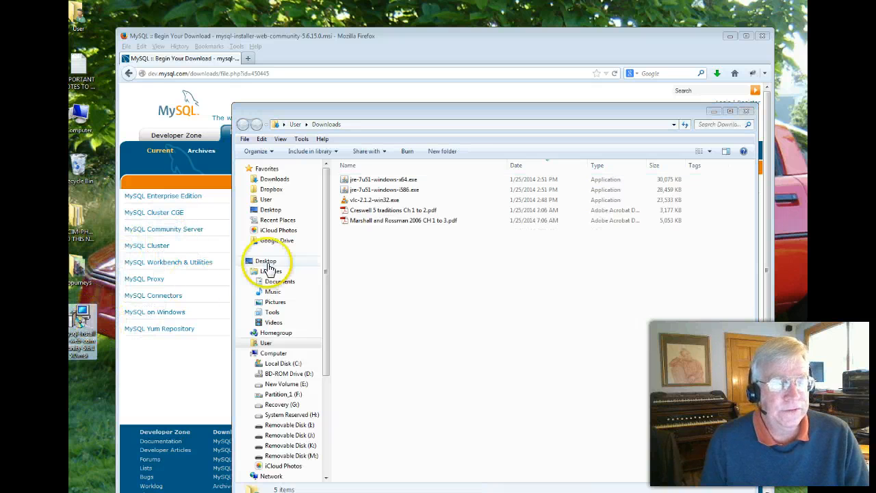
click(713, 112)
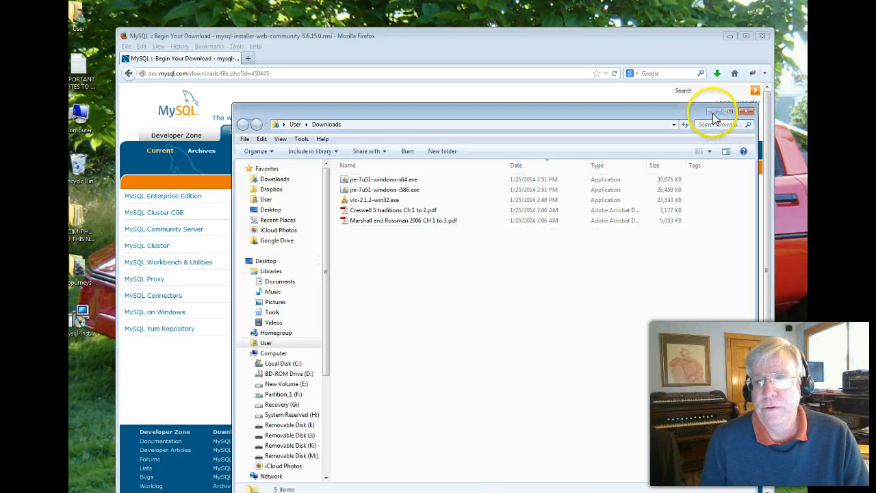
click(730, 37)
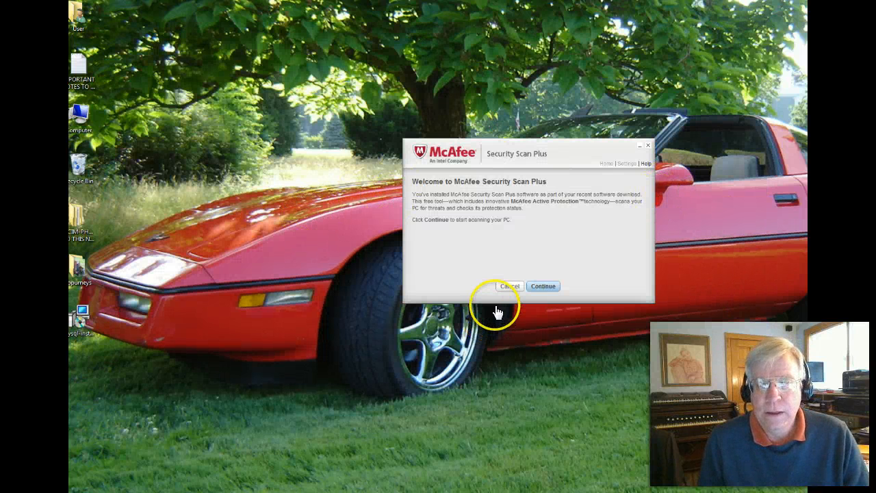
- Dismiss the McAfee offer and run the MySQL installer, approving the security and UAC prompts
click(507, 287)
double_click(83, 315)
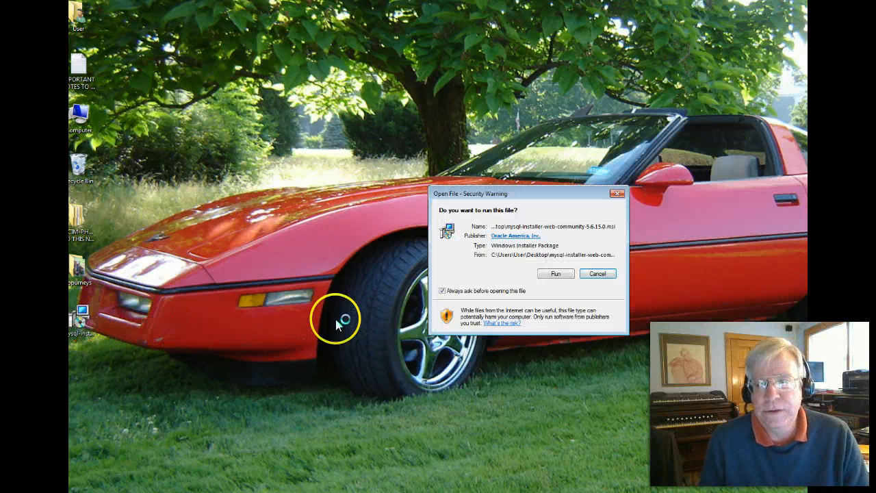
click(553, 275)
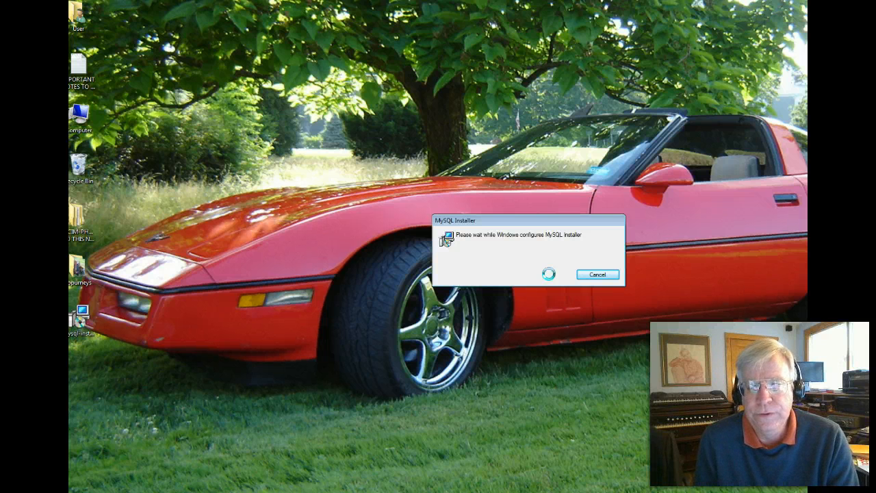
click(577, 269)
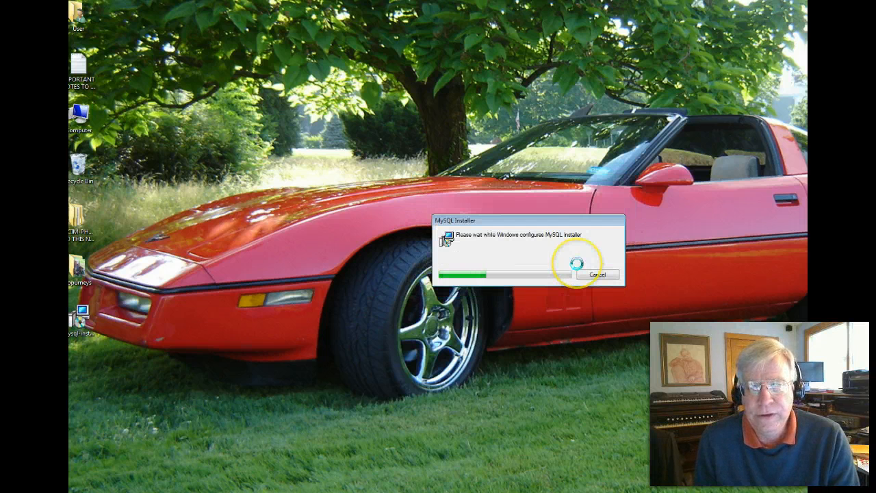
click(577, 267)
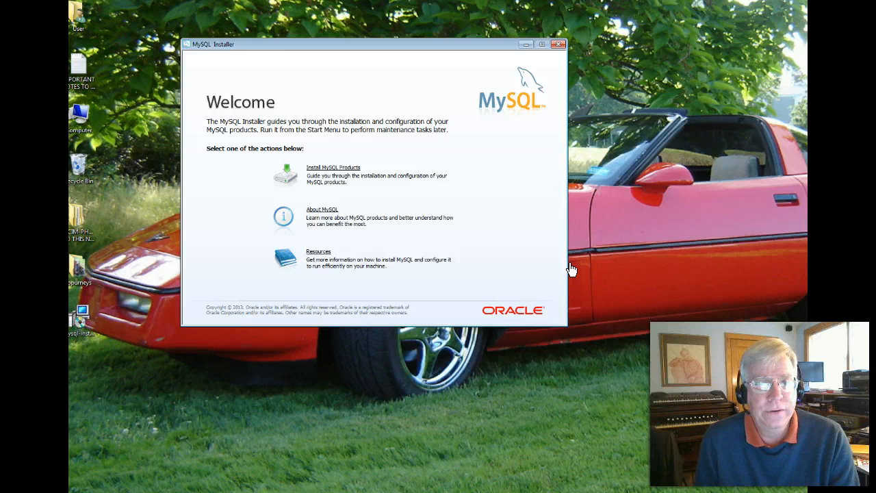
- Choose Install MySQL Products and accept the license terms
click(333, 168)
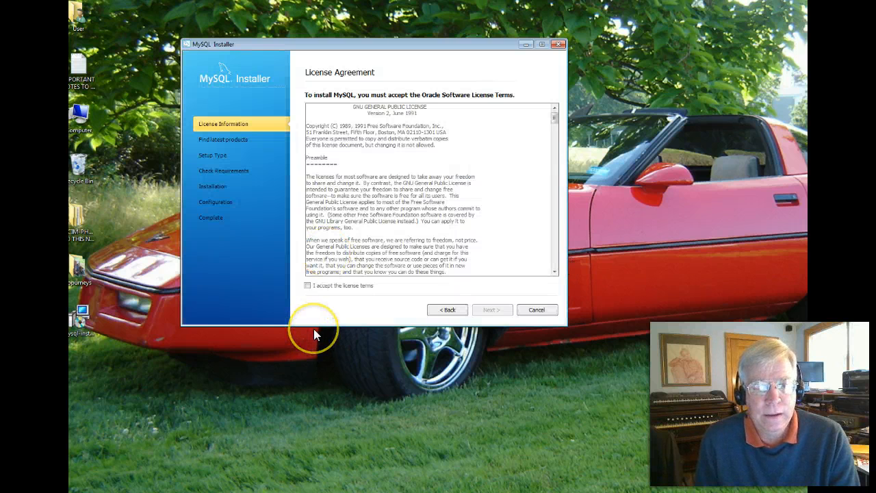
click(307, 285)
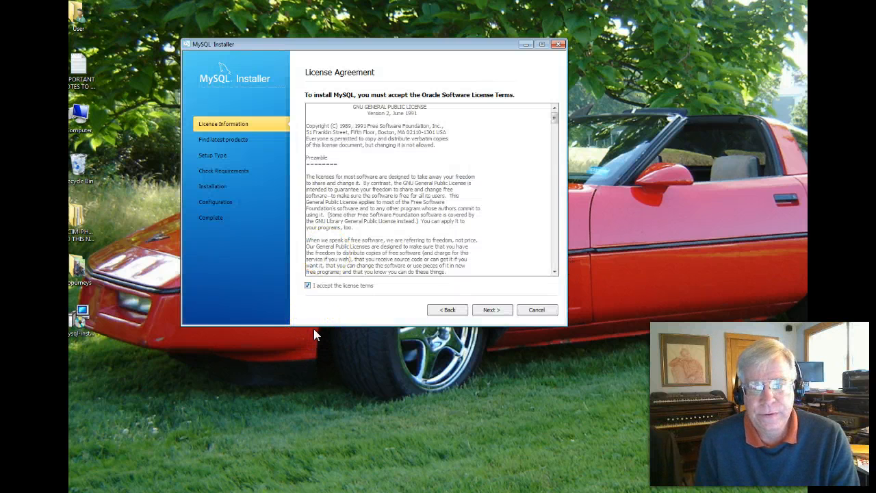
key(Return)
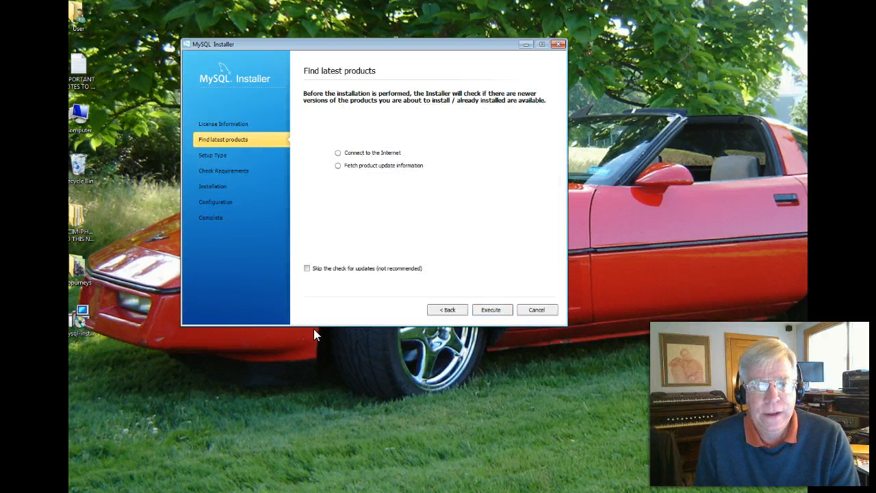
- Check for the latest products, accept the installer update, and dismiss its failed security check
click(489, 311)
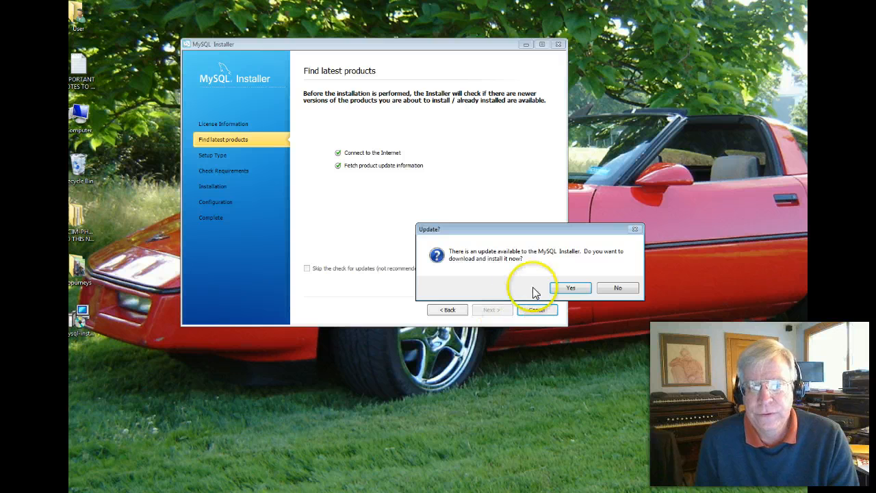
click(568, 287)
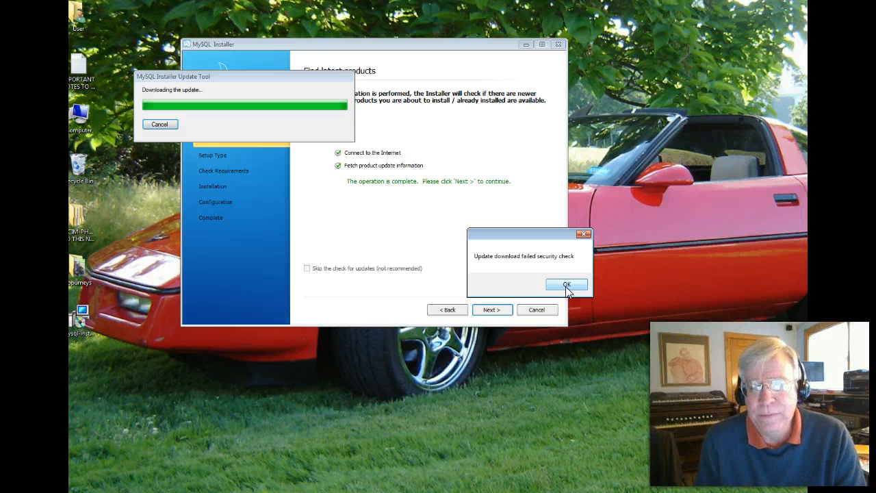
click(567, 286)
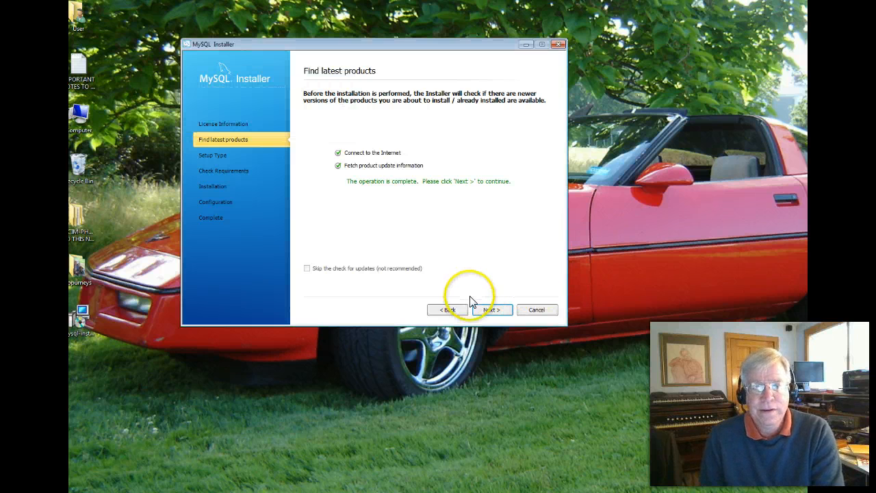
- Select the Full setup type and continue to the Check Requirements page
click(490, 310)
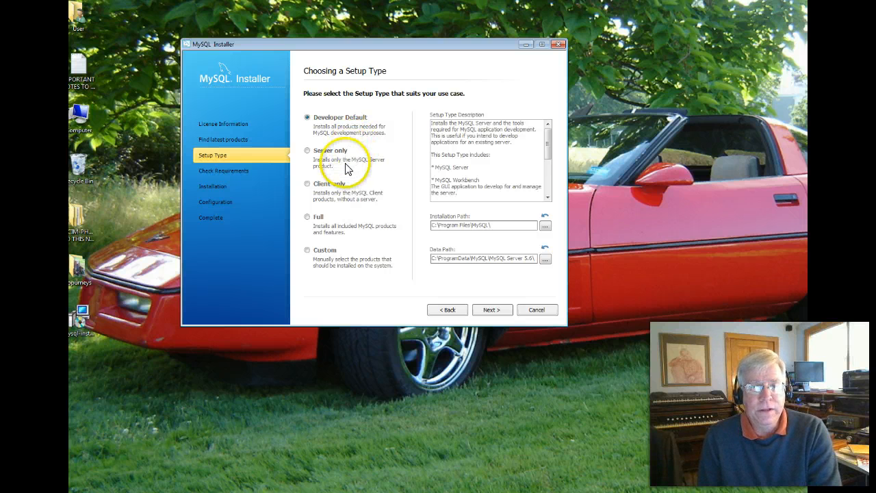
click(307, 217)
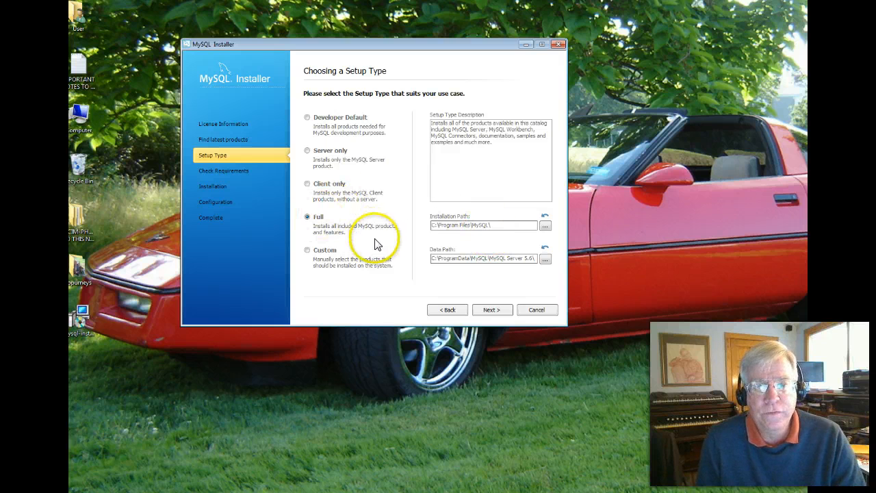
click(489, 311)
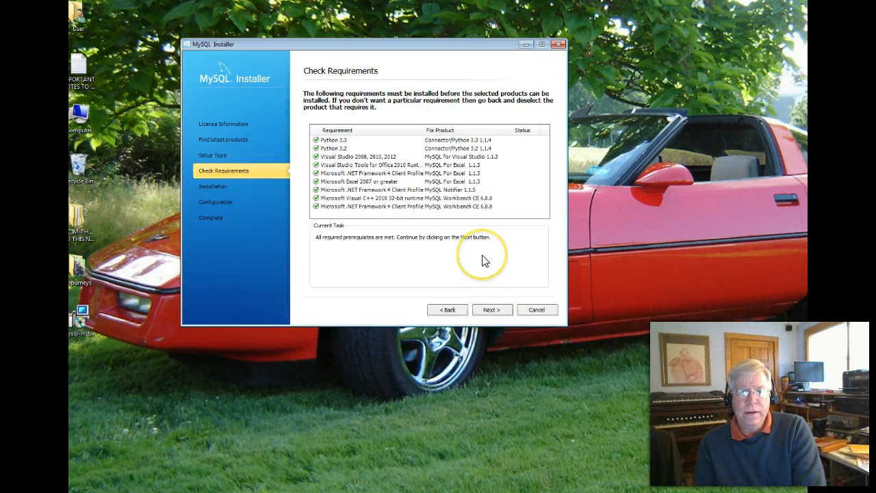
- Move on to Installation Progress and scroll through the products, from MySQL Server 5.6.15 to Samples
click(488, 311)
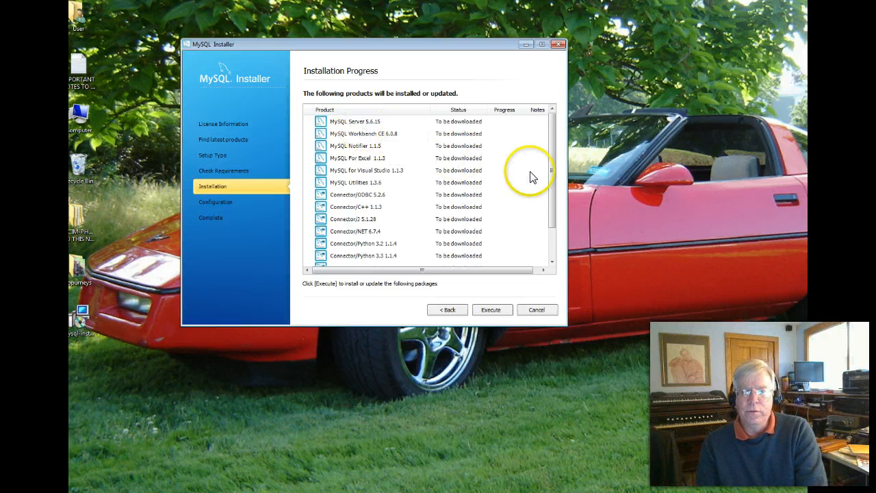
mouse_move(551, 179)
mouse_down()
mouse_move(551, 222)
mouse_move(550, 171)
mouse_move(547, 229)
mouse_move(543, 171)
mouse_up()
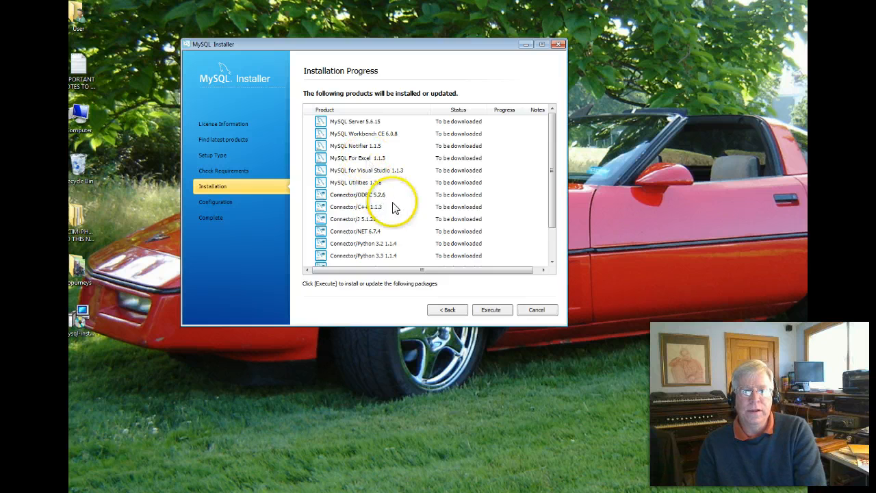
scroll(366, 174, down, 1)
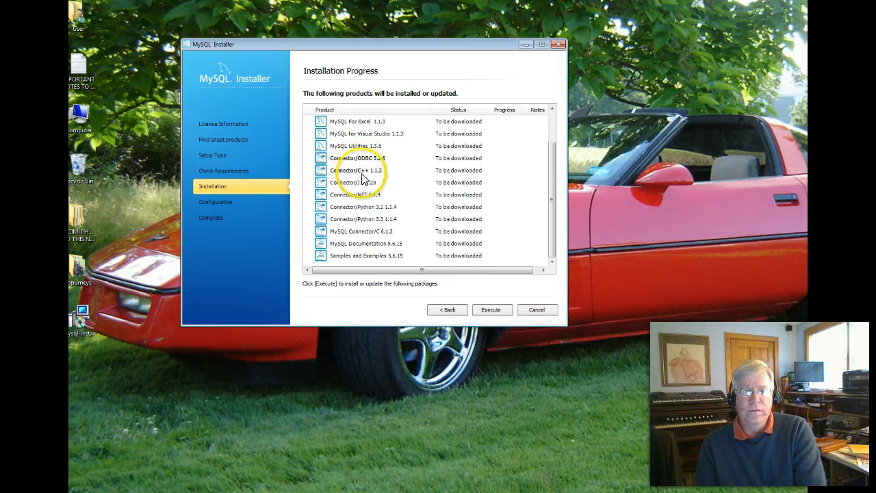
- Execute the download and installation of all listed products until each shows Install success
click(505, 310)
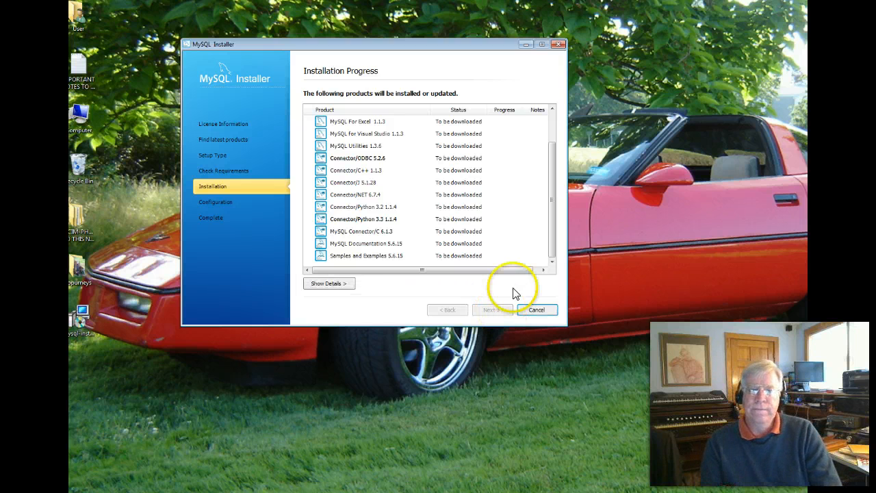
drag(552, 237, 553, 198)
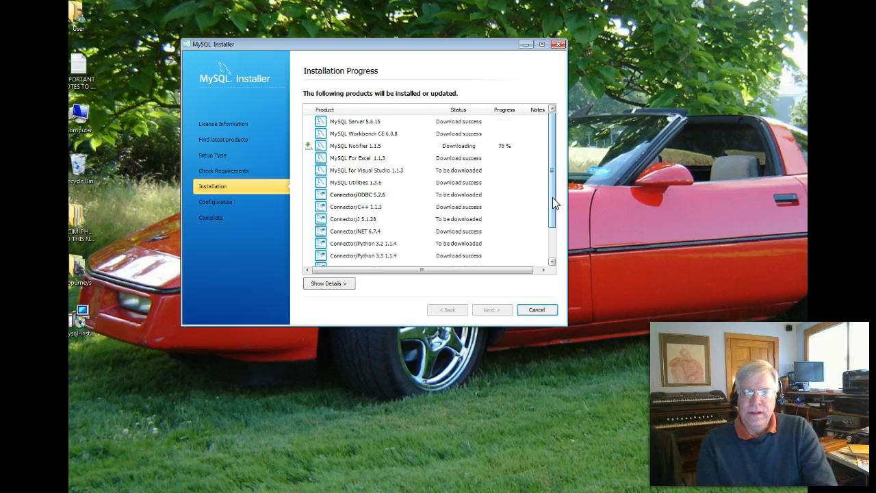
drag(552, 197, 551, 229)
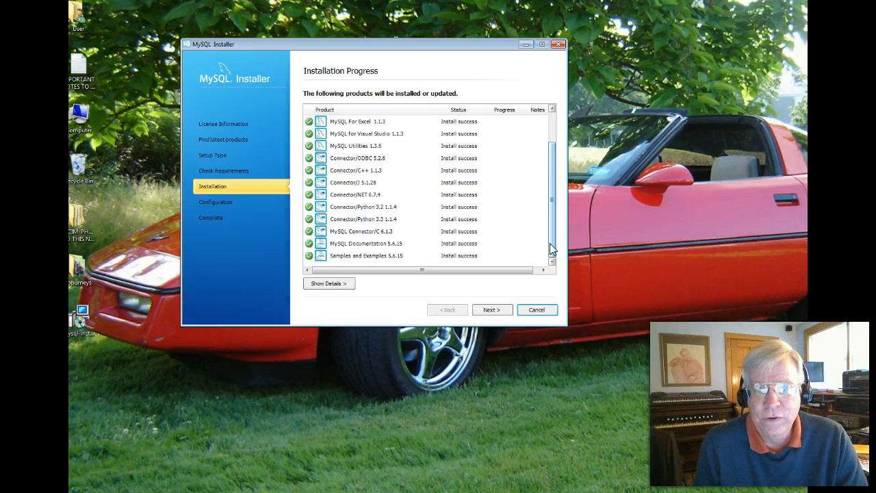
- Advance to MySQL Server Configuration page 1/3: Development Machine, TCP/IP port 3306
click(493, 312)
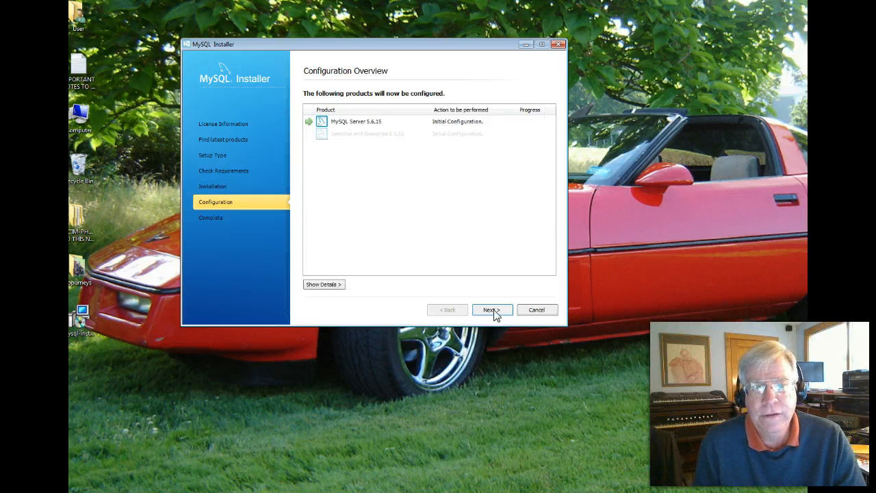
click(493, 311)
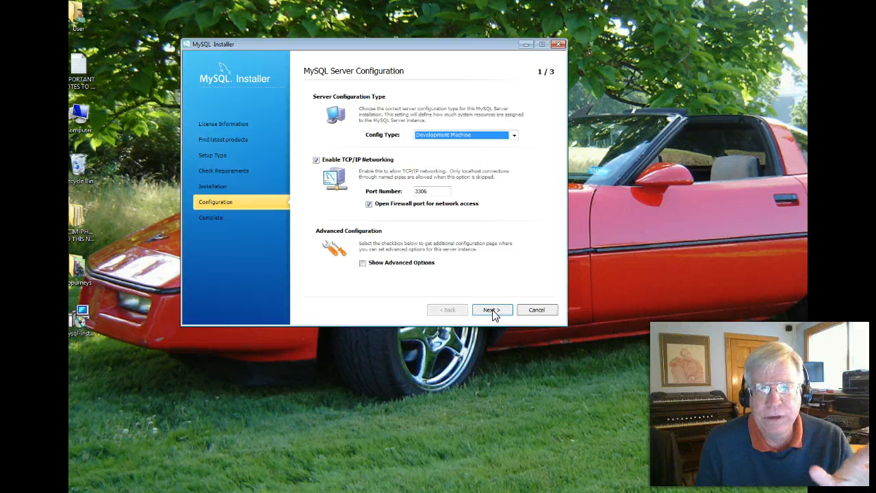
- Accept the network settings, then enter and repeat the MySQL root account password
click(493, 310)
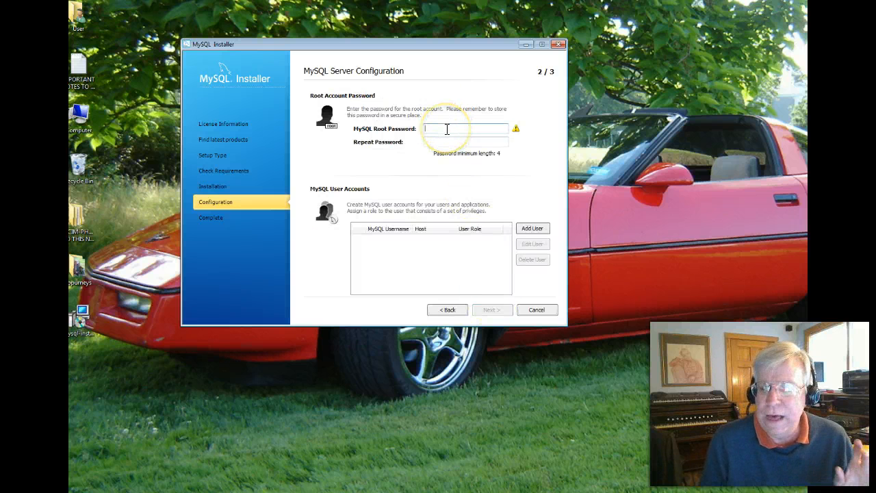
text(••••)
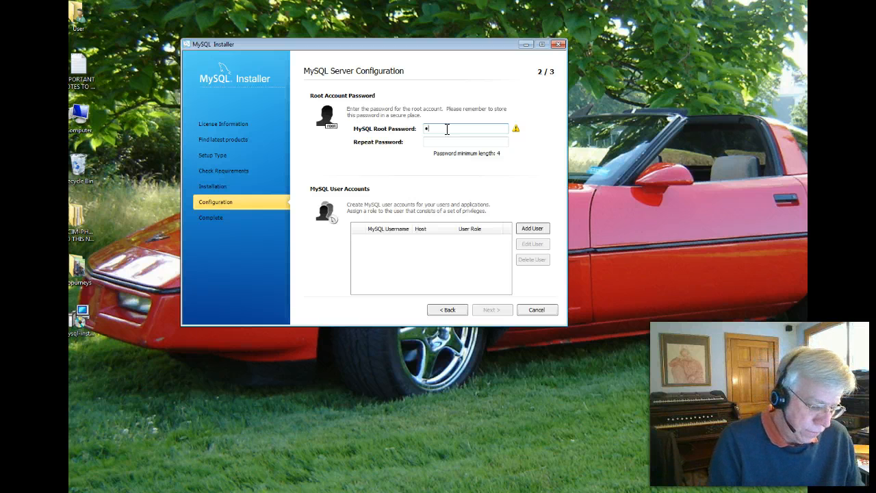
text(••••)
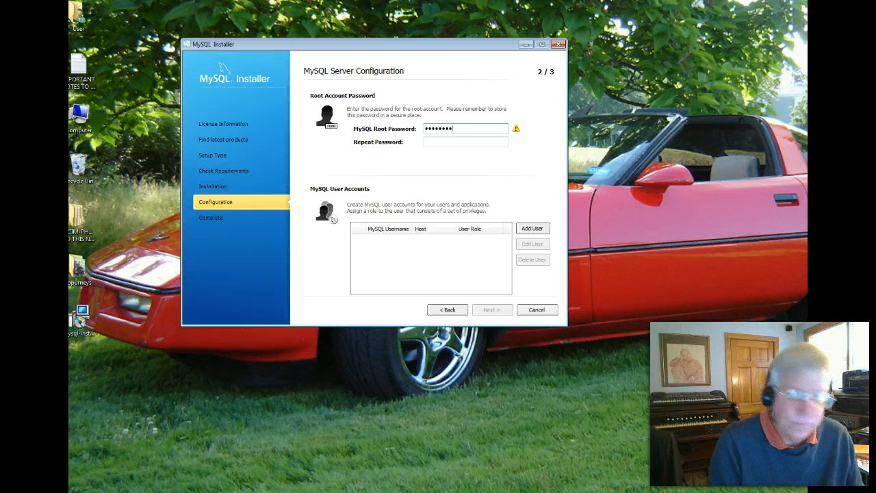
text(••••••••)
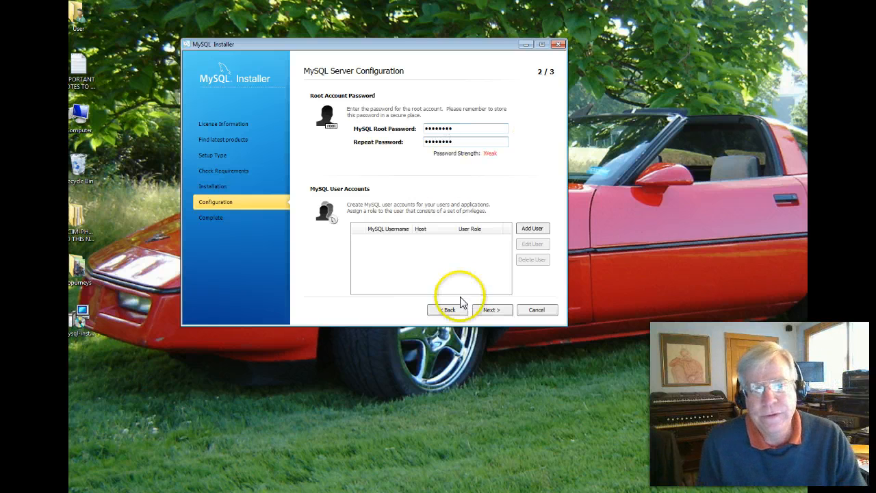
click(492, 310)
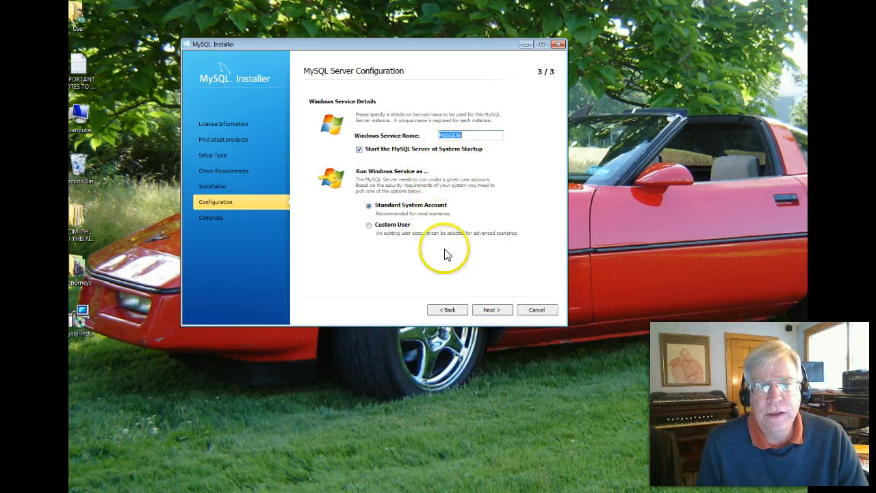
- Accept the MySQL56 service settings and configure MySQL Server and Samples and Examples 5.6.15
click(487, 312)
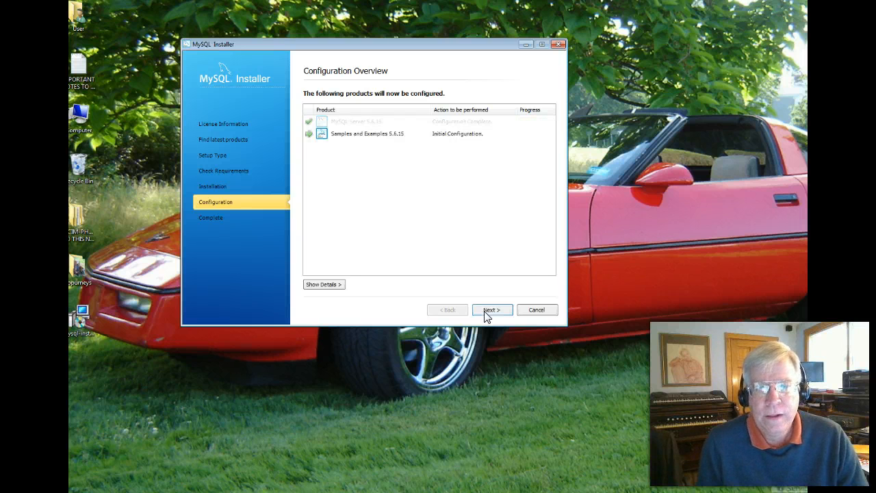
click(487, 312)
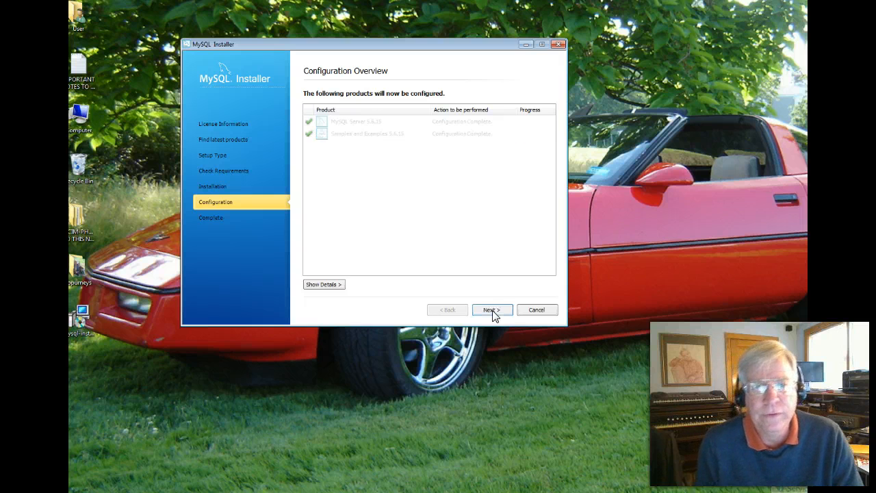
click(492, 310)
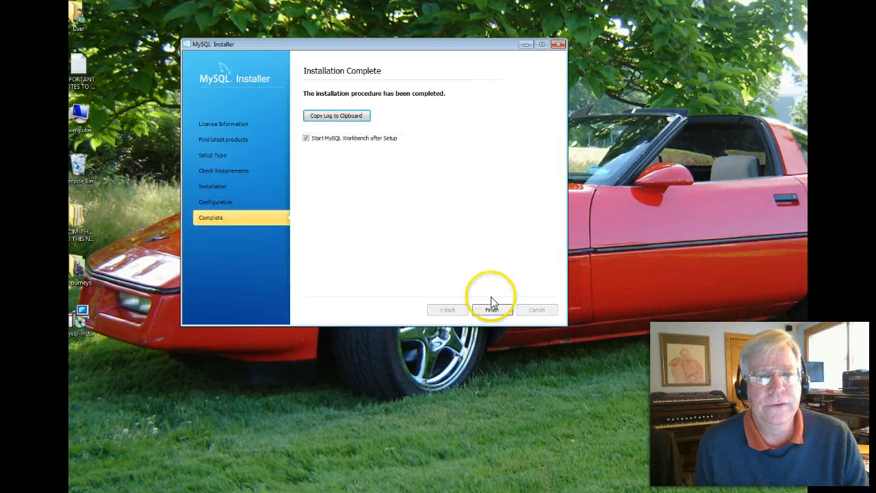
- Copy the installation log into a new Notepad++ document, then minimize Notepad++
click(345, 119)
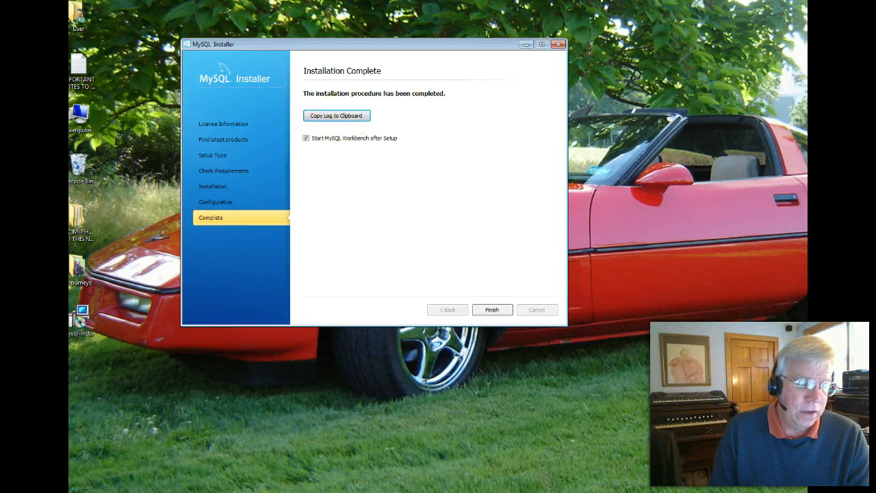
click(72, 491)
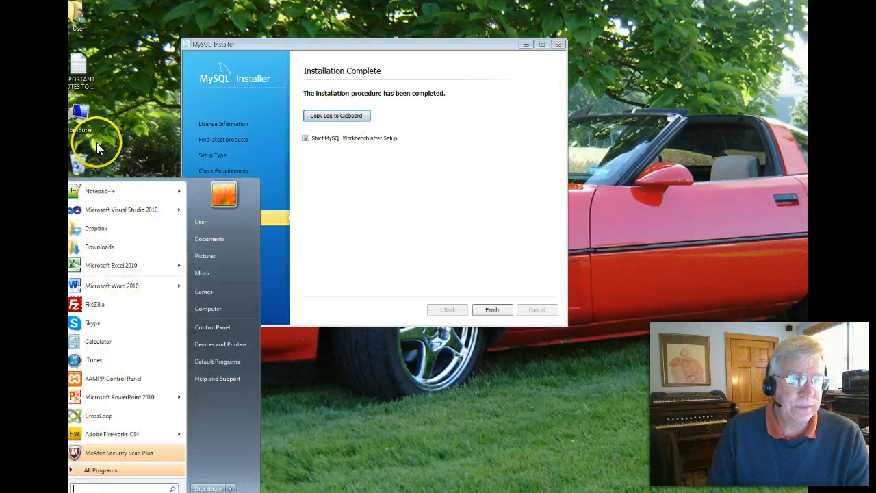
click(98, 193)
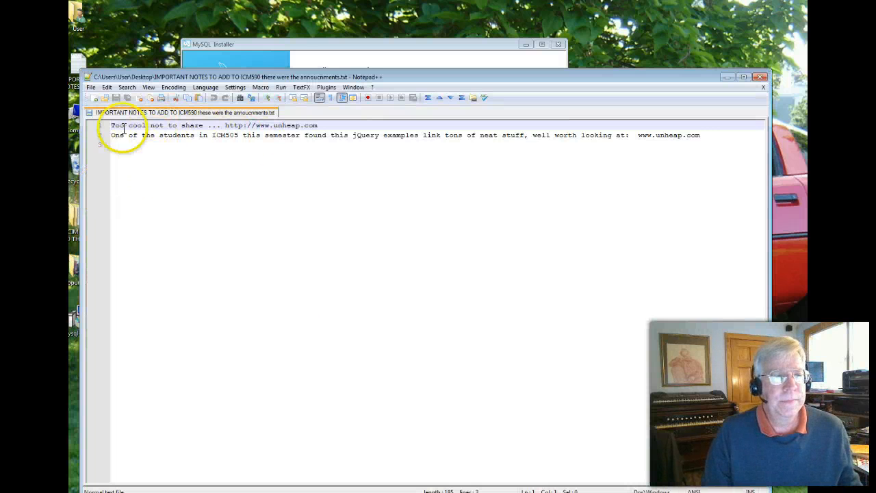
click(91, 88)
click(103, 98)
click(157, 178)
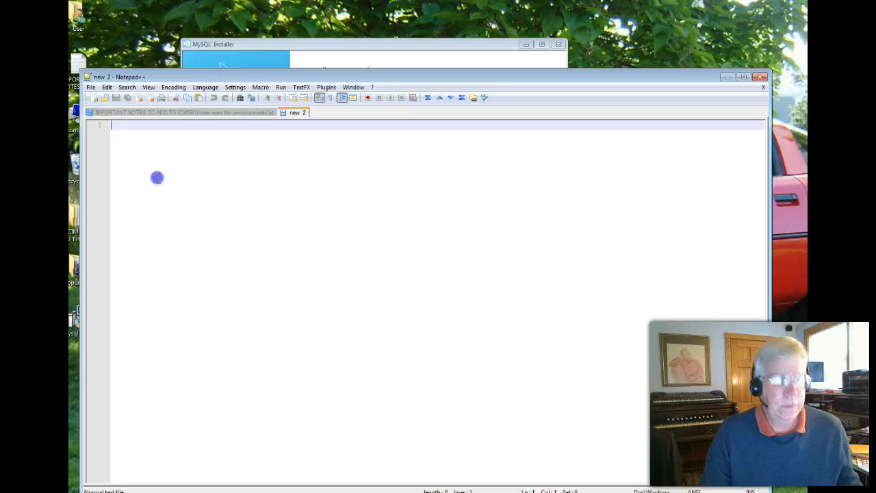
key(ctrl+v)
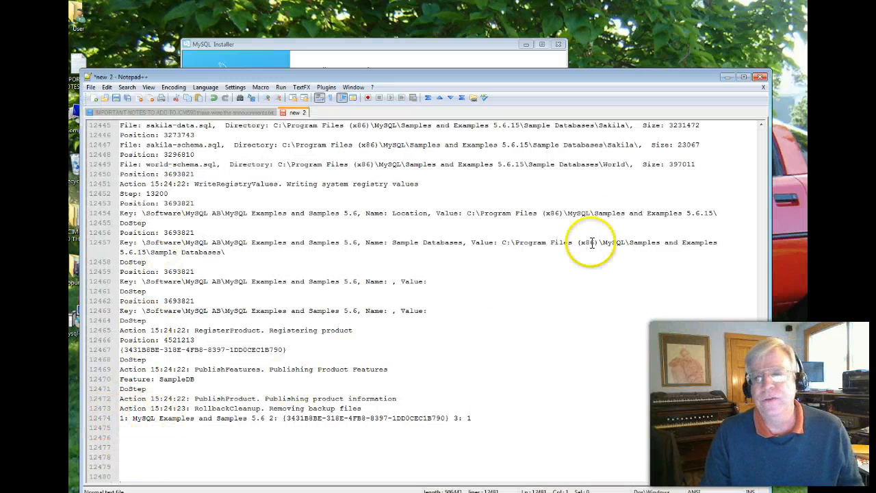
click(728, 76)
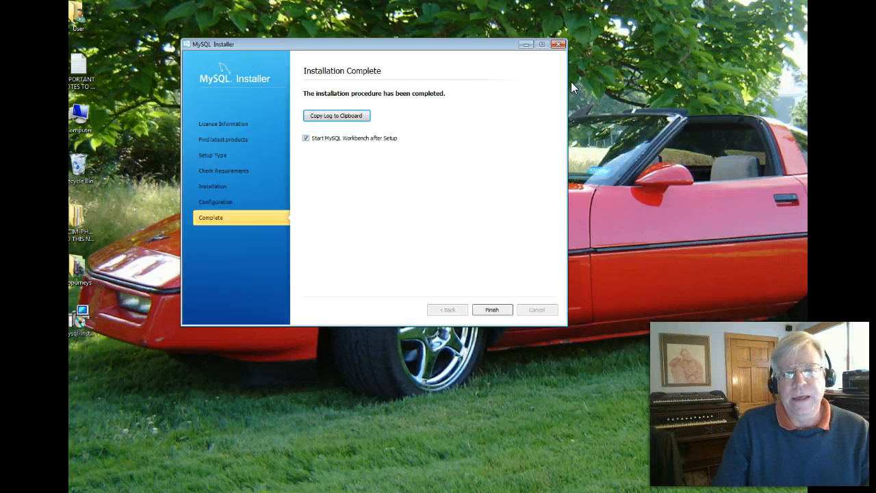
- Finish MySQL Installer and minimize the MySQL Workbench window that opens afterwards
click(486, 309)
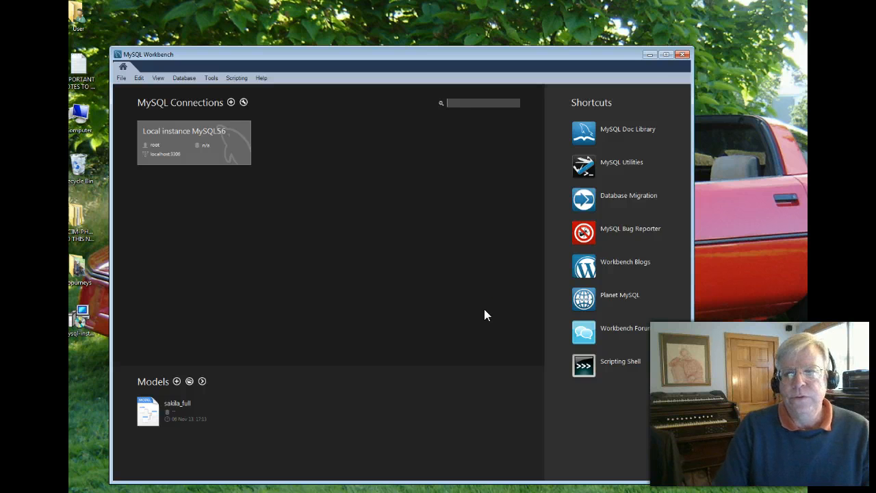
click(648, 54)
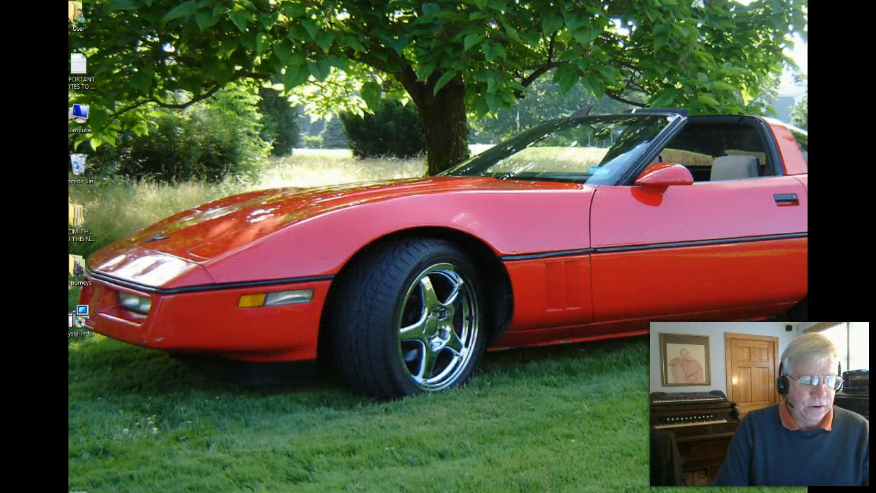
- Launch Command Prompt by searching for cmd from the Start menu
click(78, 492)
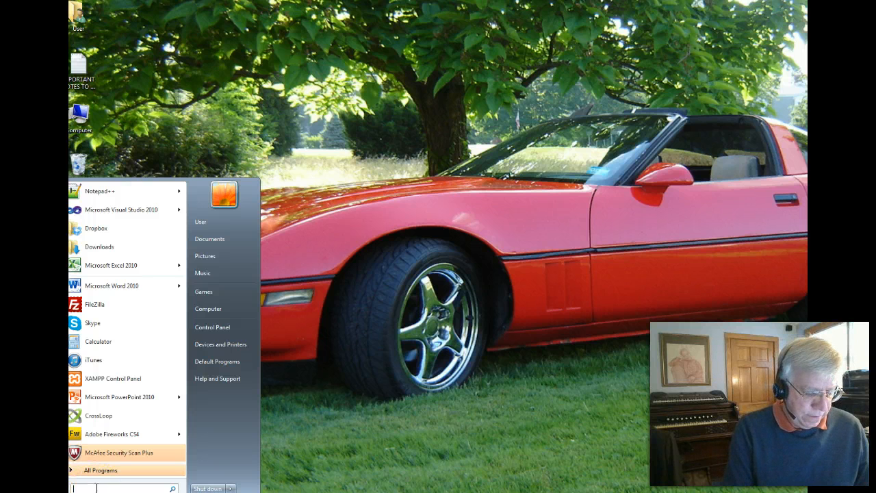
text(cmd)
key(Return)
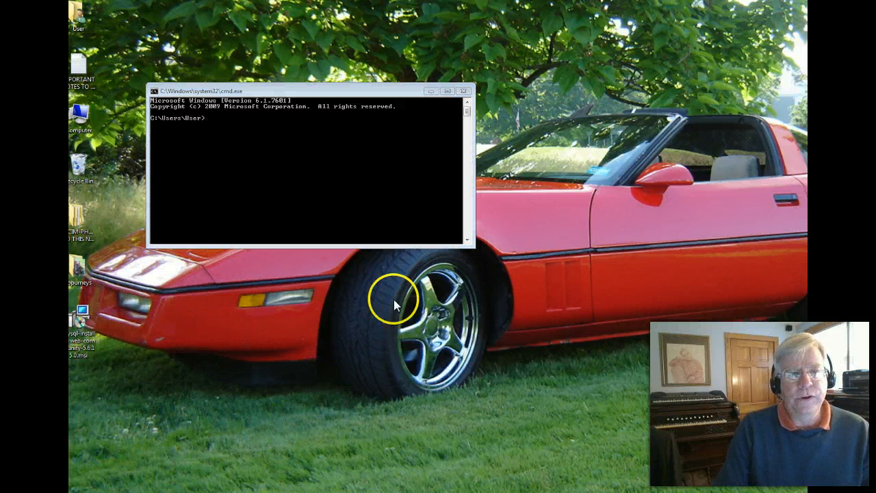
click(340, 217)
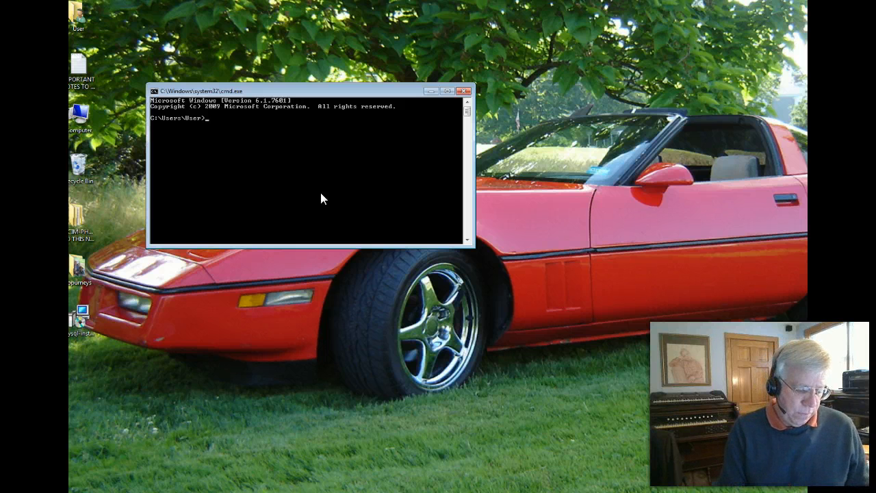
- Change to the C:\ drive root with cd / and list its contents with dir
text(cd)
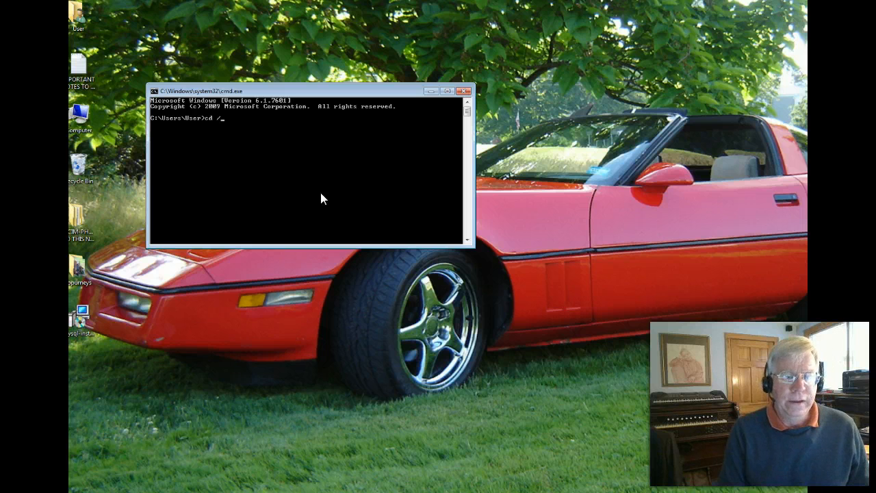
text( /)
key(Return)
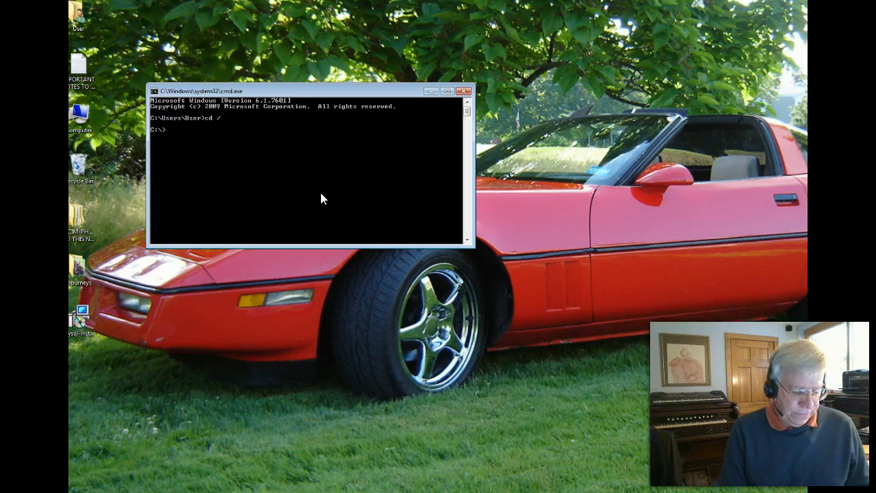
text(dir)
key(Return)
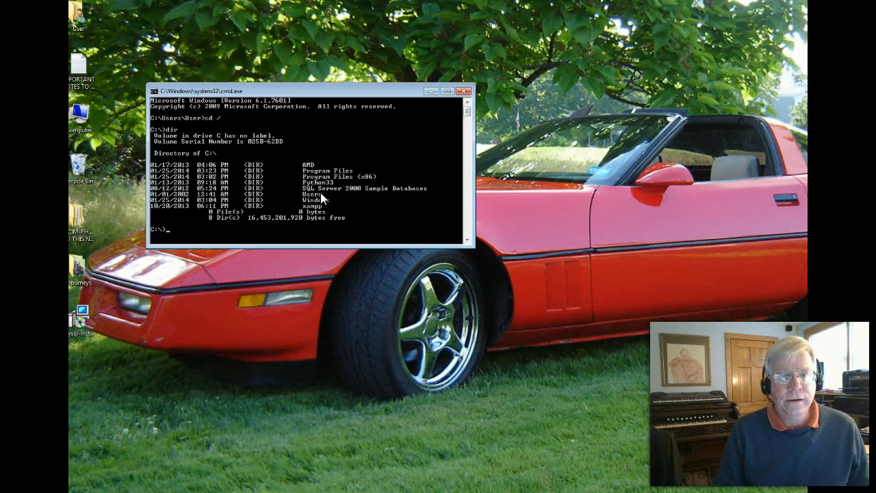
click(360, 213)
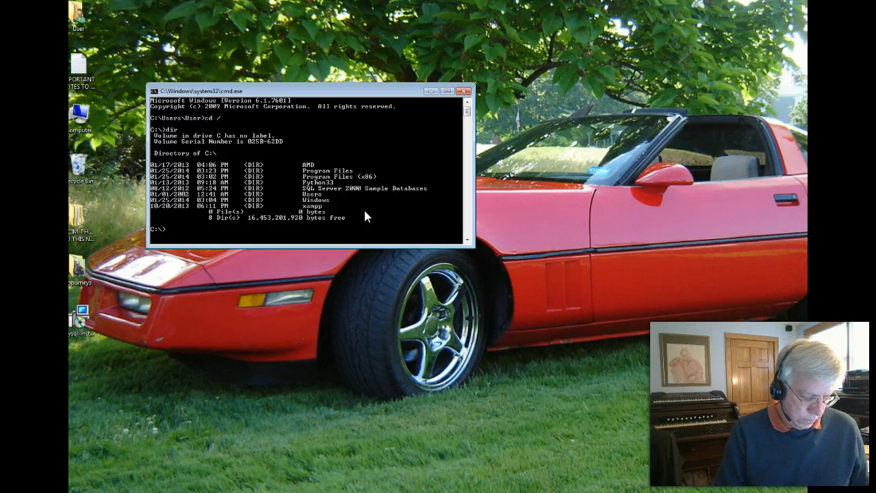
- Run mysqld --console from the MySQL Server 5.6 bin folder
click(187, 434)
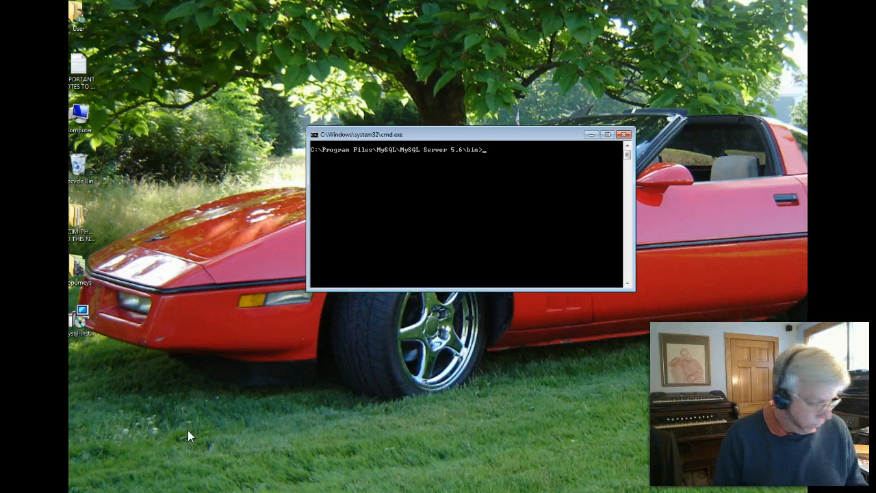
text(mysqld --console)
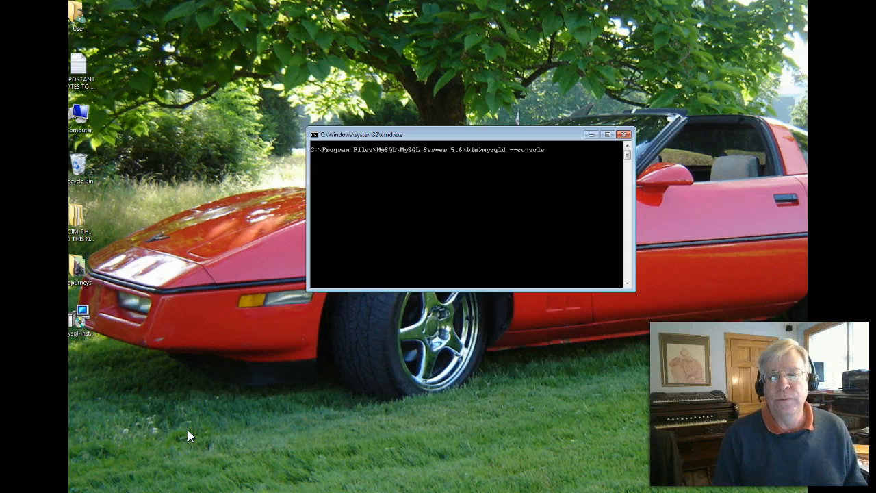
key(Return)
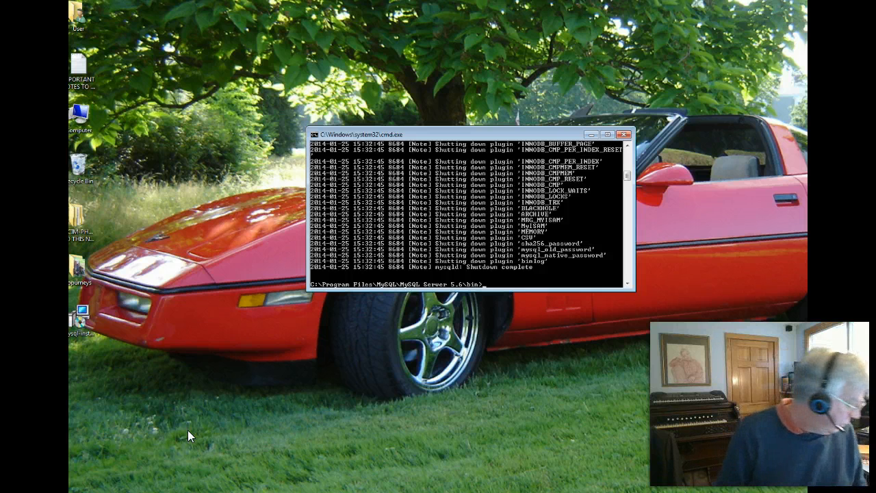
- Run mysqlshow -u root and enter the root password to list the databases
text(mysql)
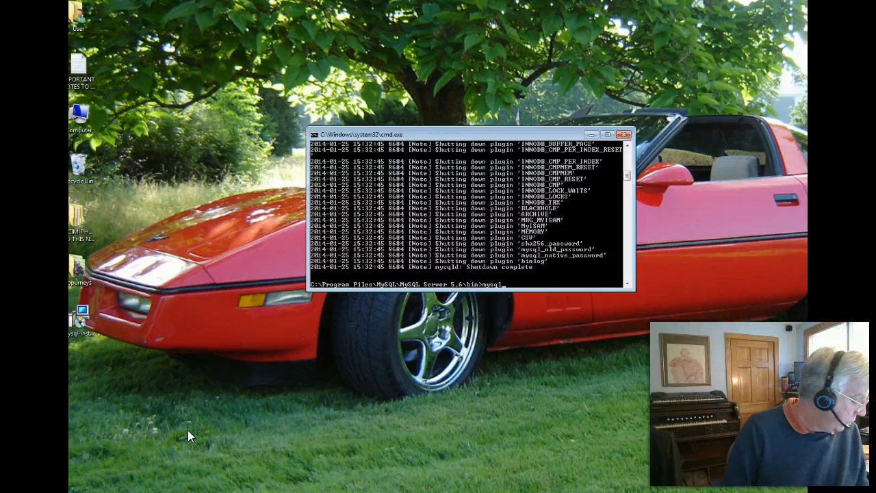
text(show )
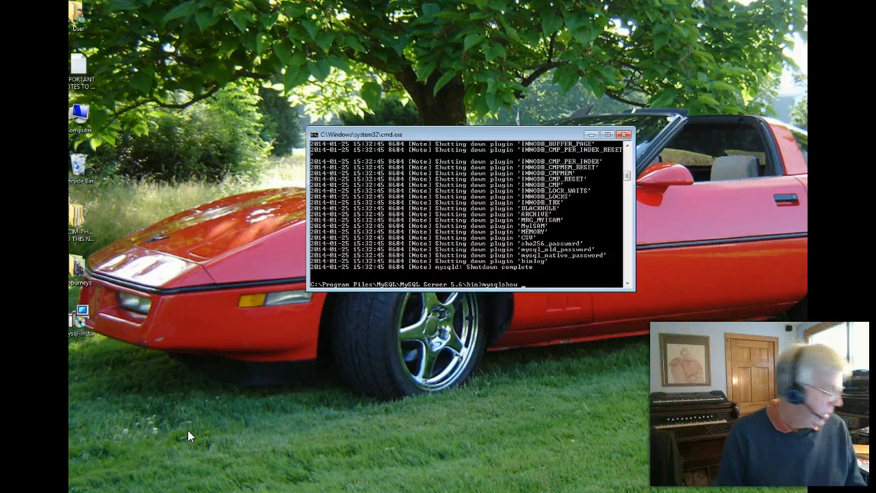
text(i)
key(BackSpace)
text(-u root -p)
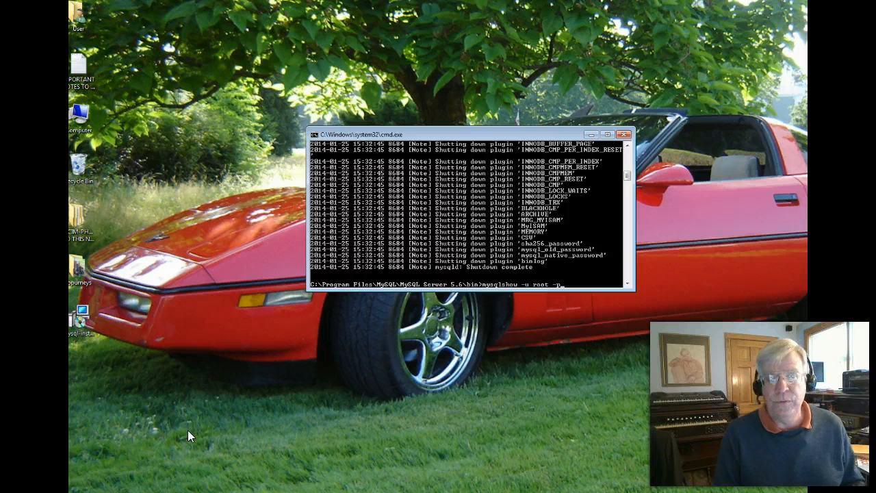
key(Return)
text(********)
key(Return)
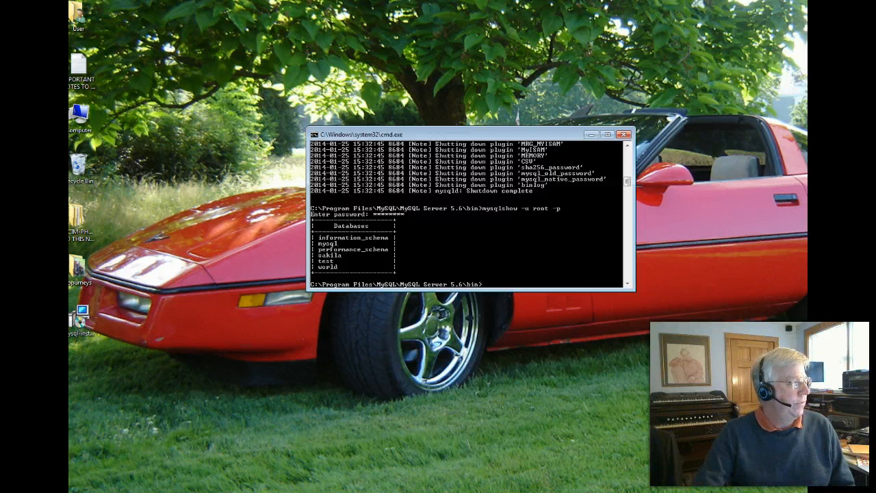
- Above the Word screenshot, type the author's name and 'I have installed MYSQL and it is working.'
drag(875, 178, 634, 64)
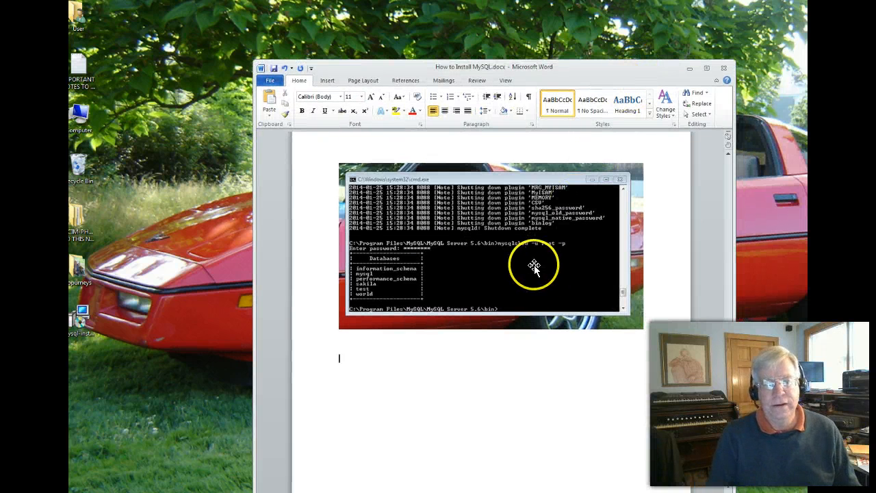
key(Return)
key(Return)
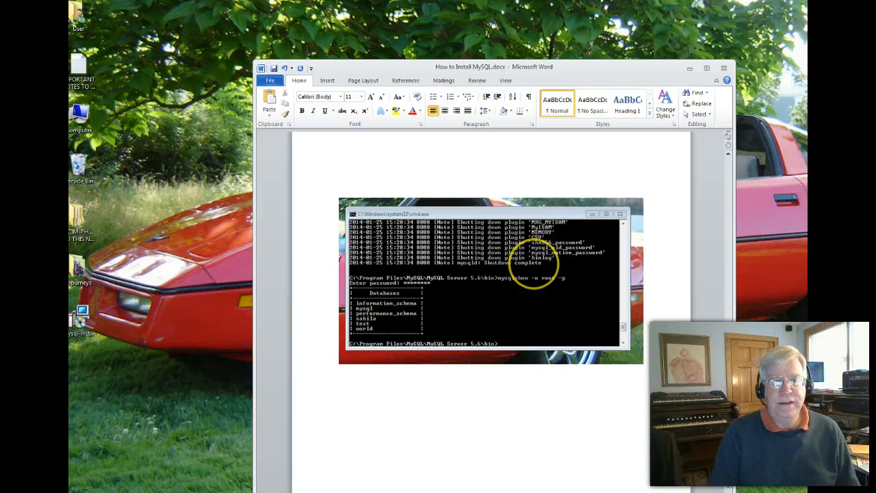
text(Paul Gruhn)
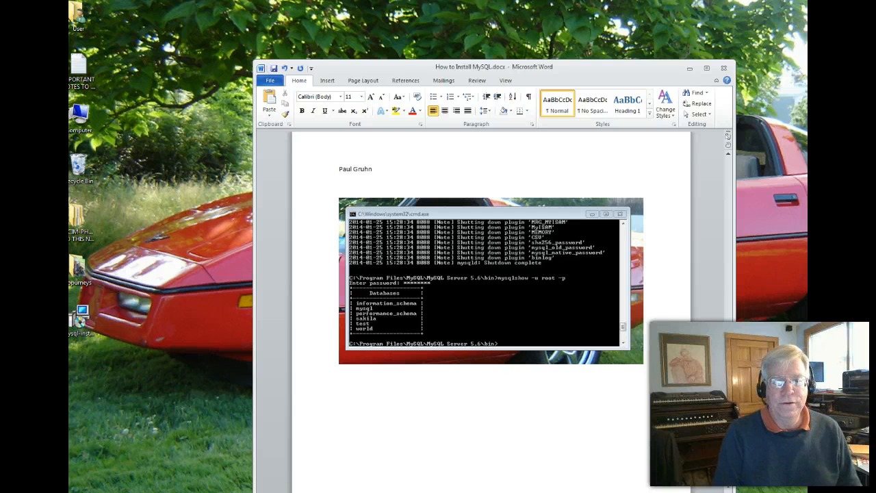
key(Return)
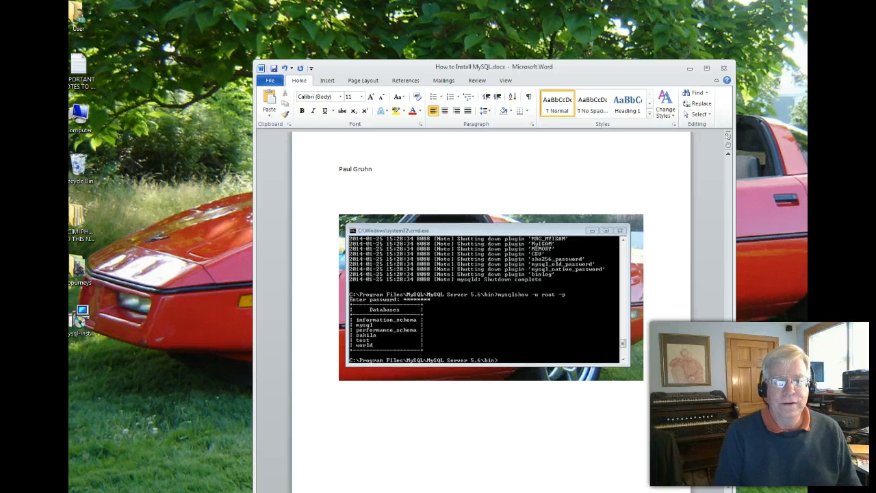
text(I hav)
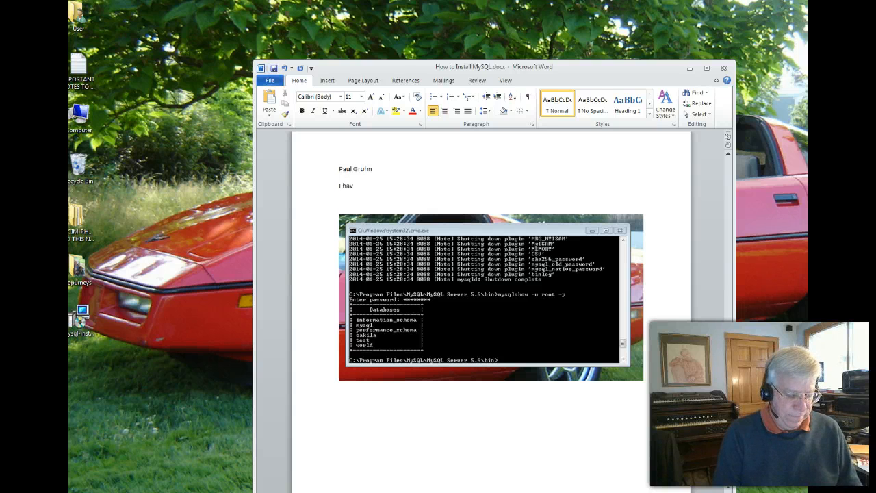
text(e installed MYSQL and it is worki)
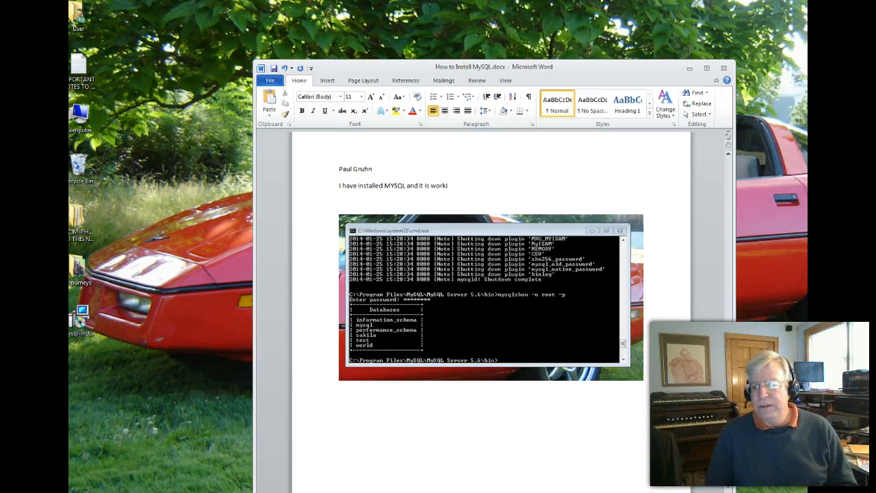
text(ng.)
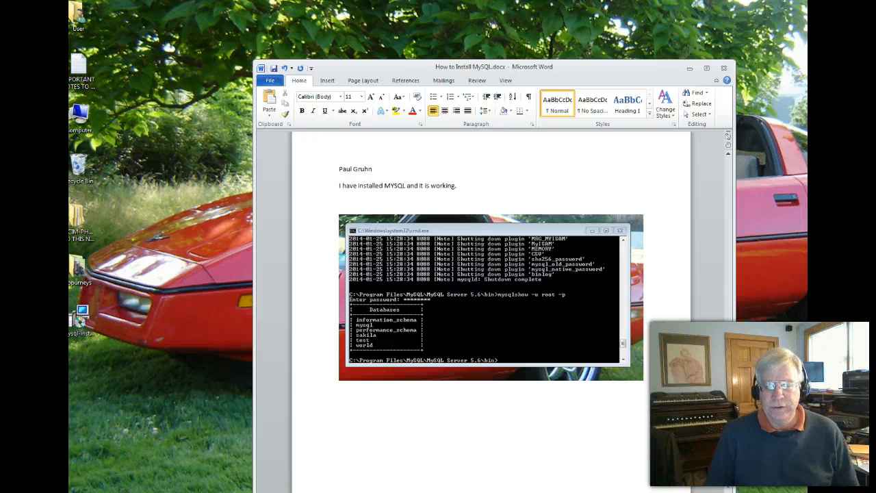